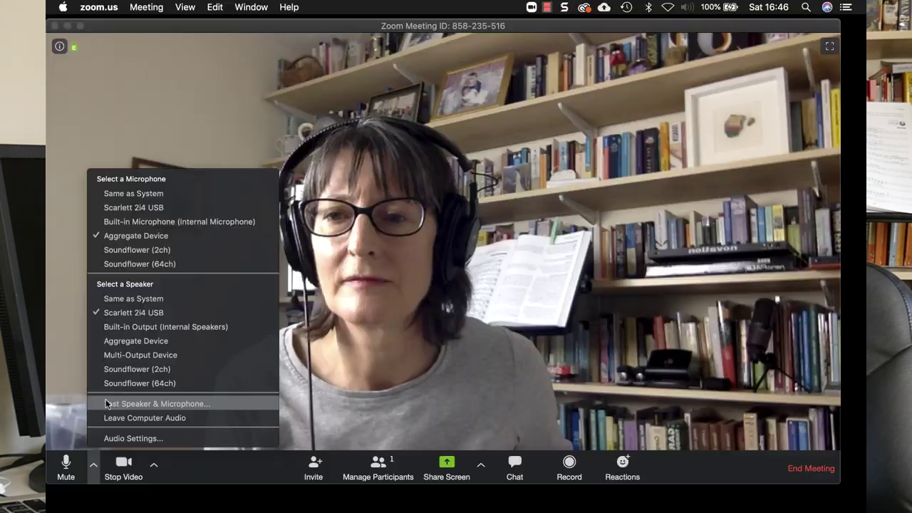
Select Scarlett 2i4 USB as the speaker for the Zoom meeting.
{"action": "left_click", "coordinate": [124, 314]}
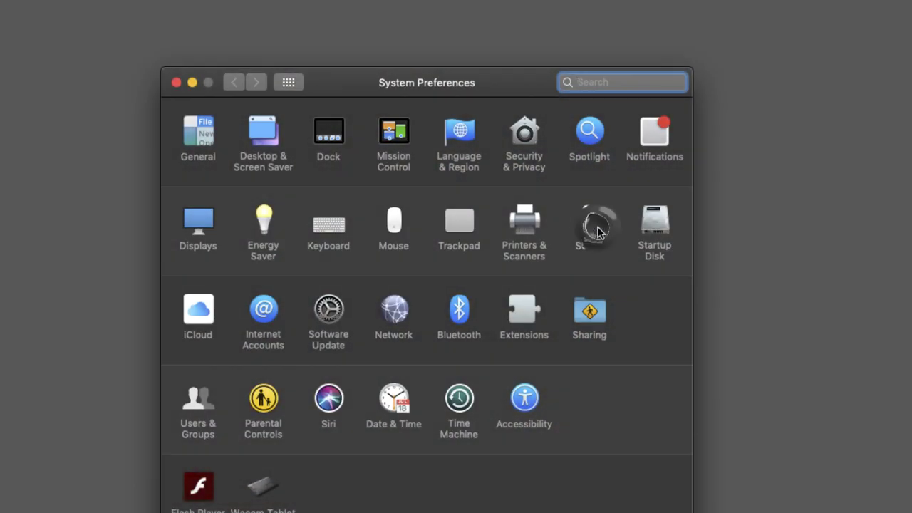
Open the Sound settings in System Preferences and show the available input devices.
{"action": "left_click", "coordinate": [597, 231]}
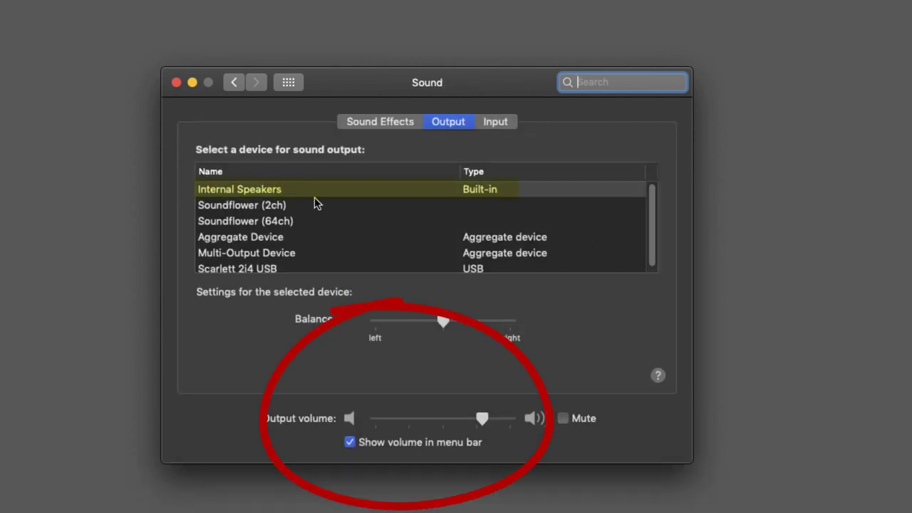
{"action": "left_click", "coordinate": [499, 123]}
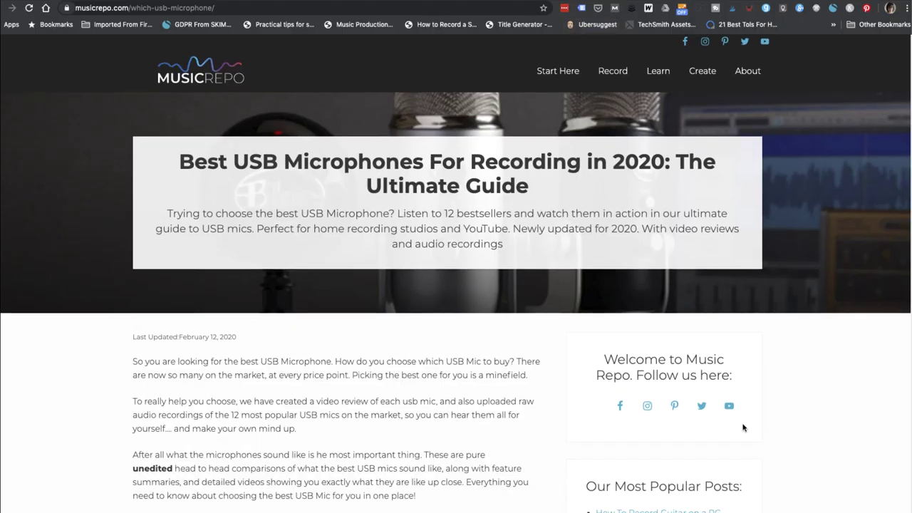
Look through the microphones listed in the Music Repo guide to the best USB microphones.
{"action": "scroll", "coordinate": [742, 427], "scroll_direction": "down", "scroll_amount": 5}
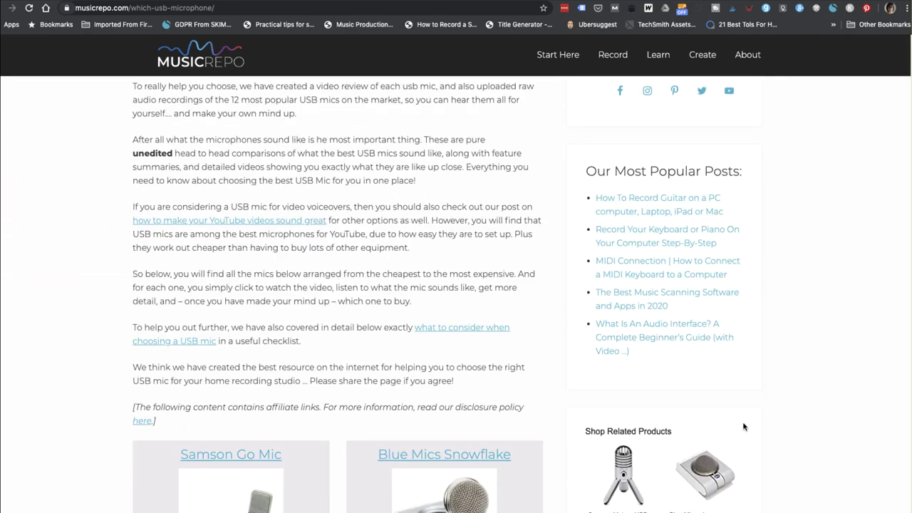
{"action": "scroll", "coordinate": [742, 427], "scroll_direction": "down", "scroll_amount": 10}
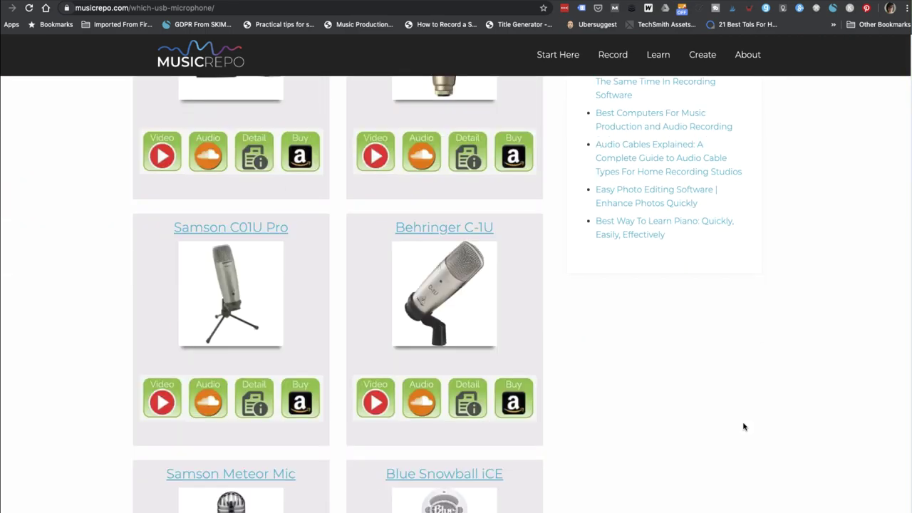
{"action": "scroll", "coordinate": [743, 427], "scroll_direction": "down", "scroll_amount": 4}
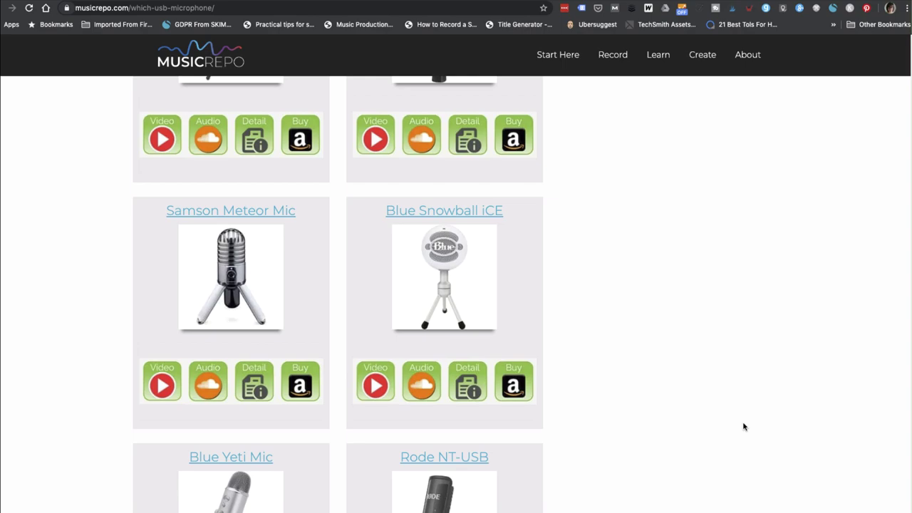
{"action": "scroll", "coordinate": [743, 427], "scroll_direction": "down", "scroll_amount": 5}
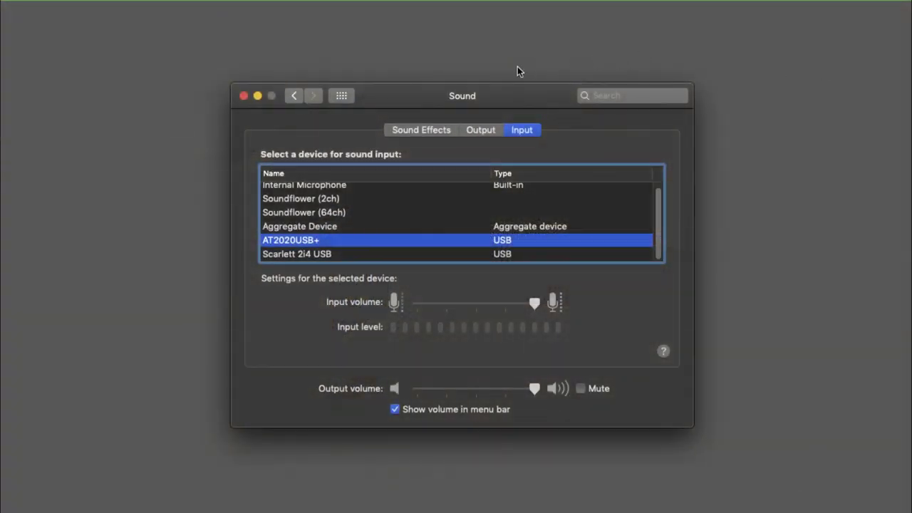
Show the sound output devices in the system's Sound settings.
{"action": "left_click", "coordinate": [482, 130]}
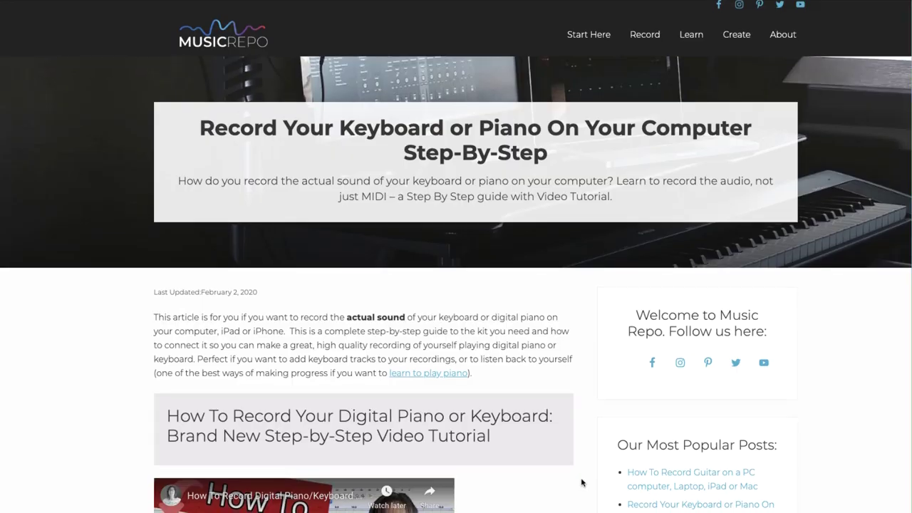
Skim the Music Repo guides on recording a keyboard or piano and on recording guitar.
{"action": "scroll", "coordinate": [581, 482], "scroll_direction": "down", "scroll_amount": 5}
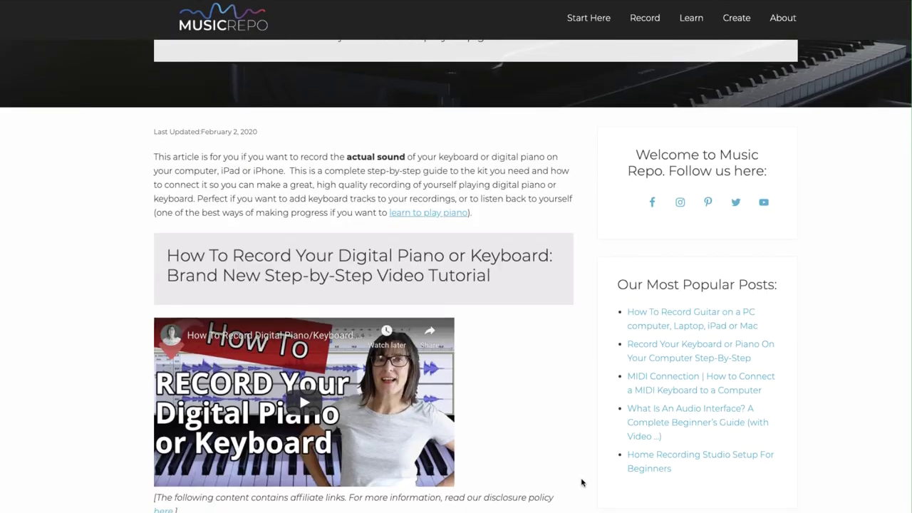
{"action": "scroll", "coordinate": [581, 483], "scroll_direction": "down", "scroll_amount": 4}
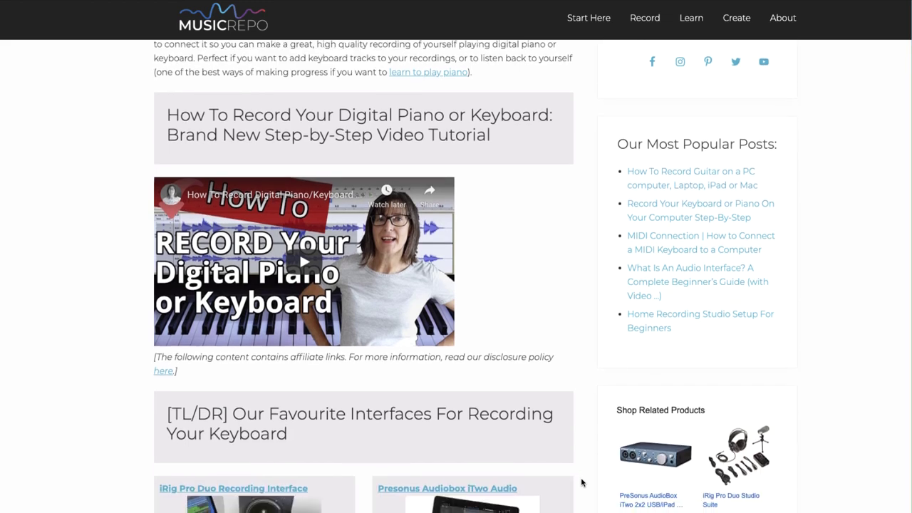
{"action": "scroll", "coordinate": [580, 483], "scroll_direction": "down", "scroll_amount": 1}
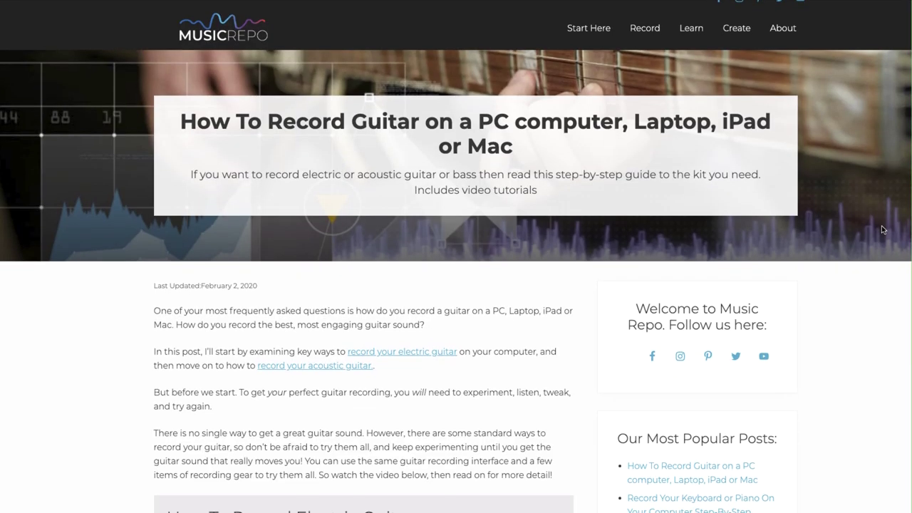
{"action": "scroll", "coordinate": [881, 230], "scroll_direction": "down", "scroll_amount": 5}
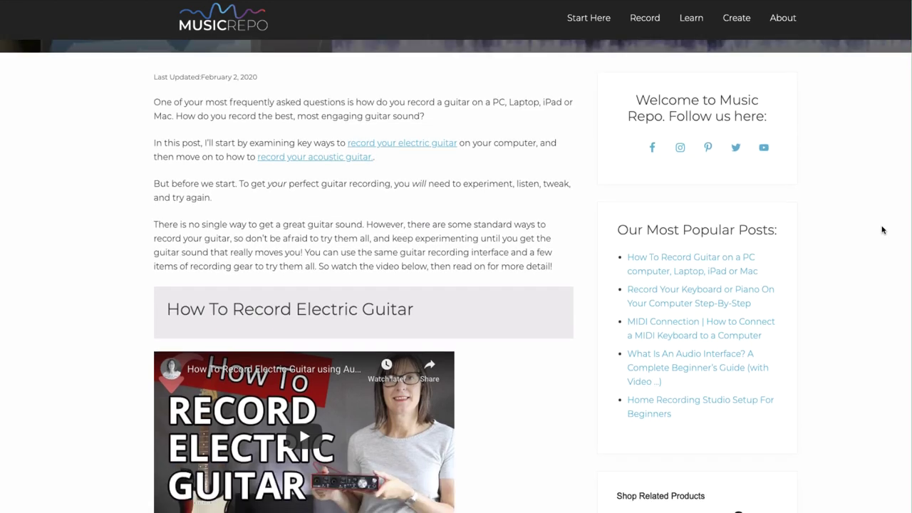
{"action": "scroll", "coordinate": [881, 230], "scroll_direction": "down", "scroll_amount": 1}
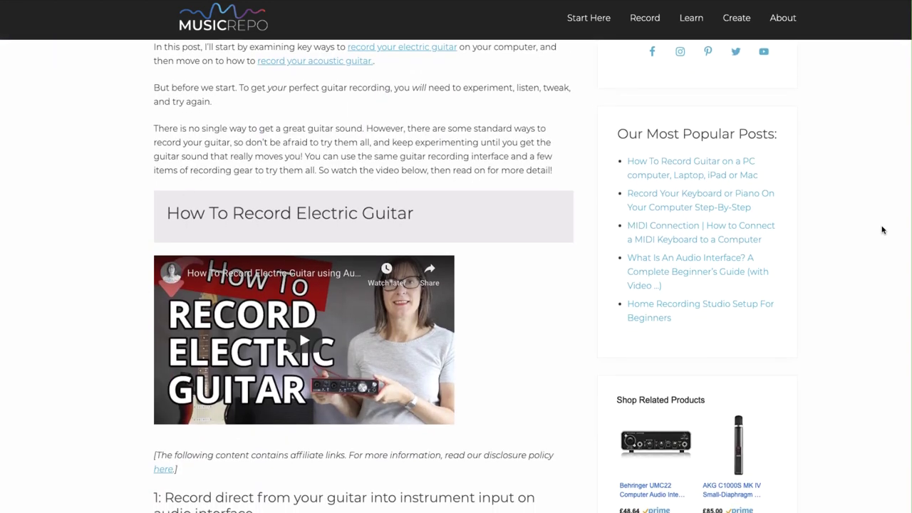
{"action": "scroll", "coordinate": [881, 230], "scroll_direction": "down", "scroll_amount": 2}
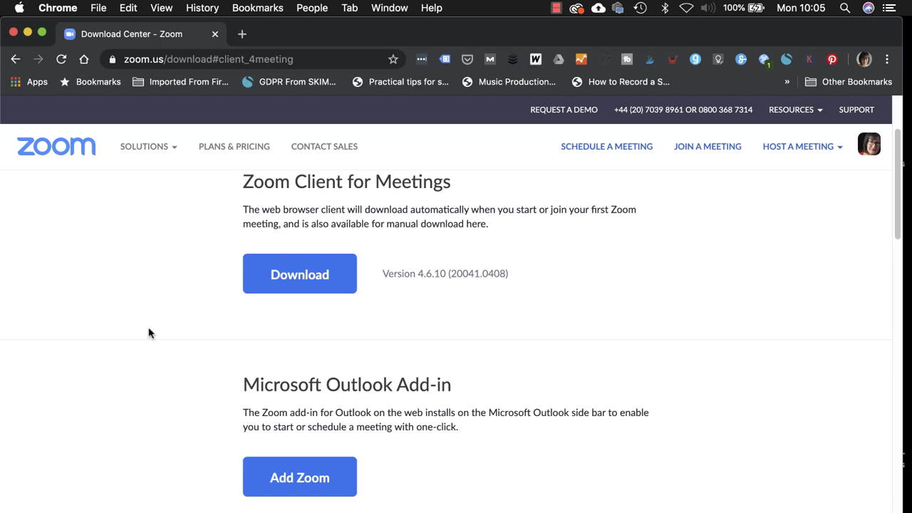
Minimize the browser window, switch to Zoom and open its audio settings.
{"action": "left_click", "coordinate": [27, 34]}
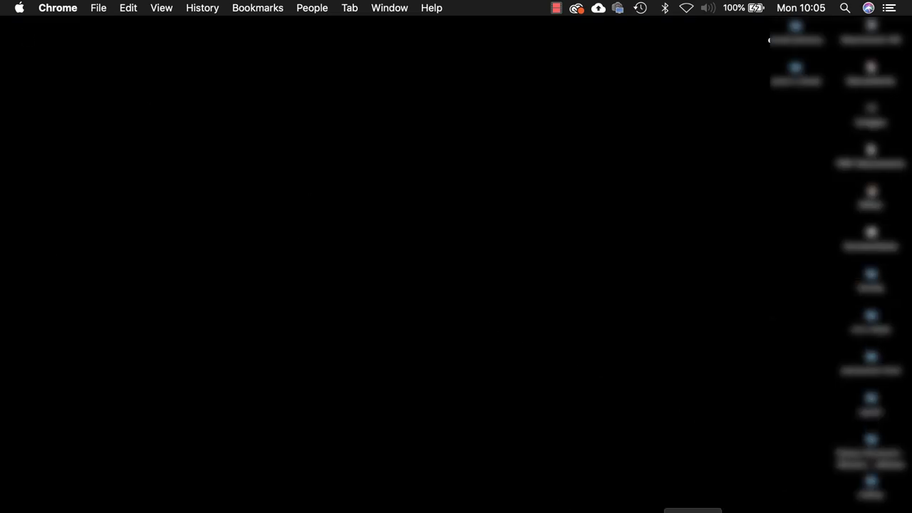
{"action": "left_click", "coordinate": [692, 512]}
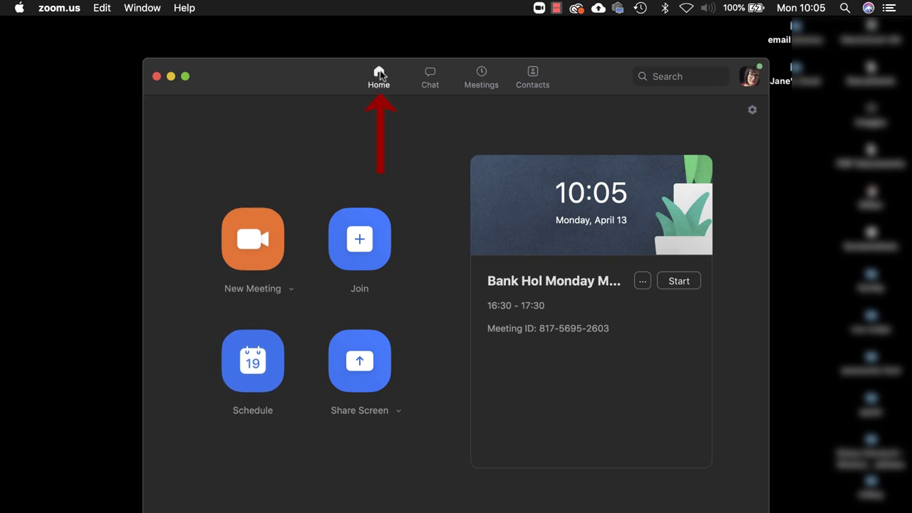
{"action": "left_click", "coordinate": [752, 111]}
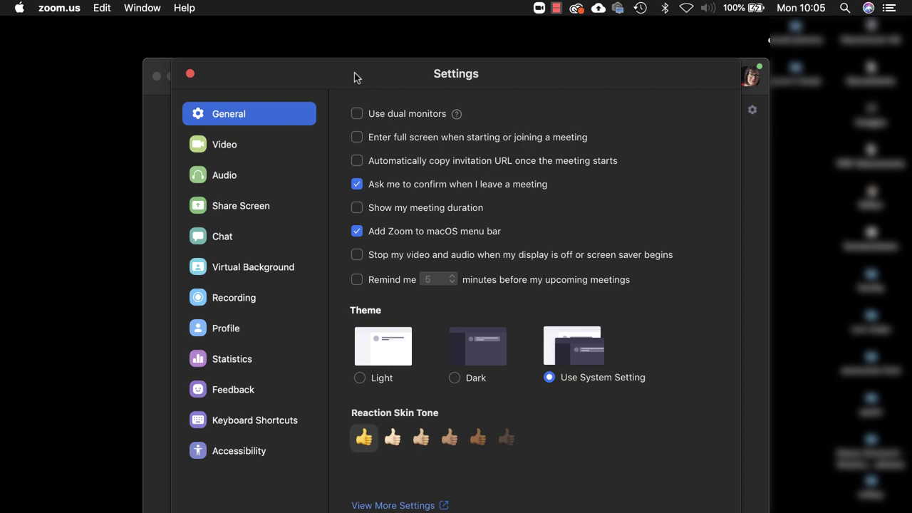
{"action": "left_click", "coordinate": [222, 178]}
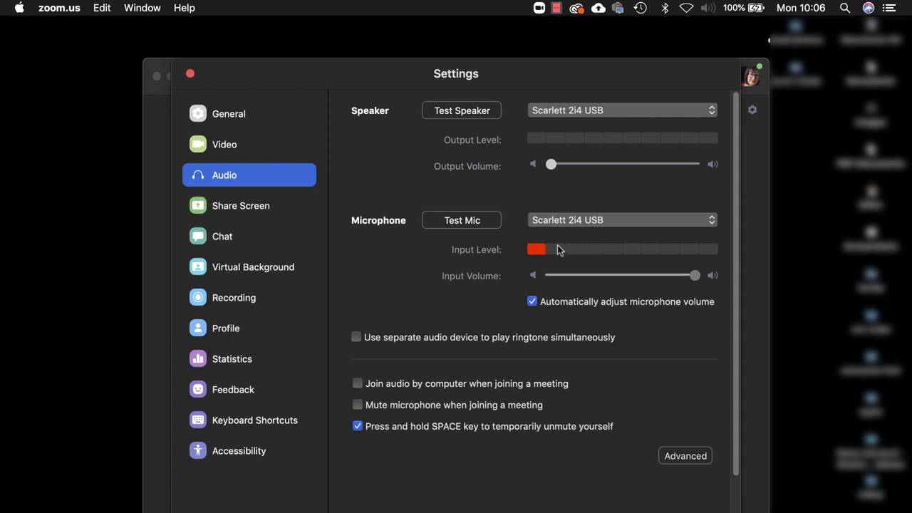
Turn off automatic microphone volume adjustment and try the input and output volume sliders for the Scarlett 2i4 USB.
{"action": "left_click", "coordinate": [532, 305]}
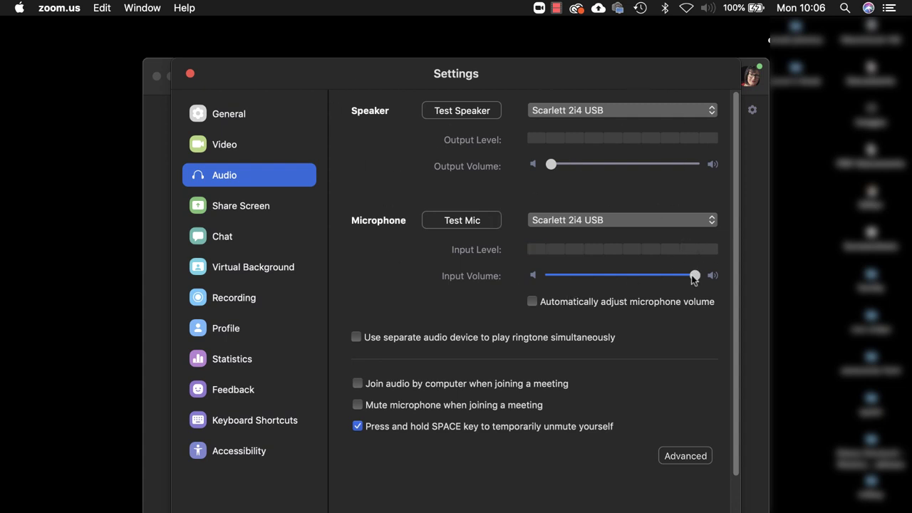
{"action": "left_click_drag", "start_coordinate": [695, 275], "coordinate": [622, 282]}
{"action": "left_click_drag", "start_coordinate": [551, 164], "coordinate": [598, 165]}
Choose AT2020USB+ as both the microphone and the speaker.
{"action": "left_click", "coordinate": [712, 221]}
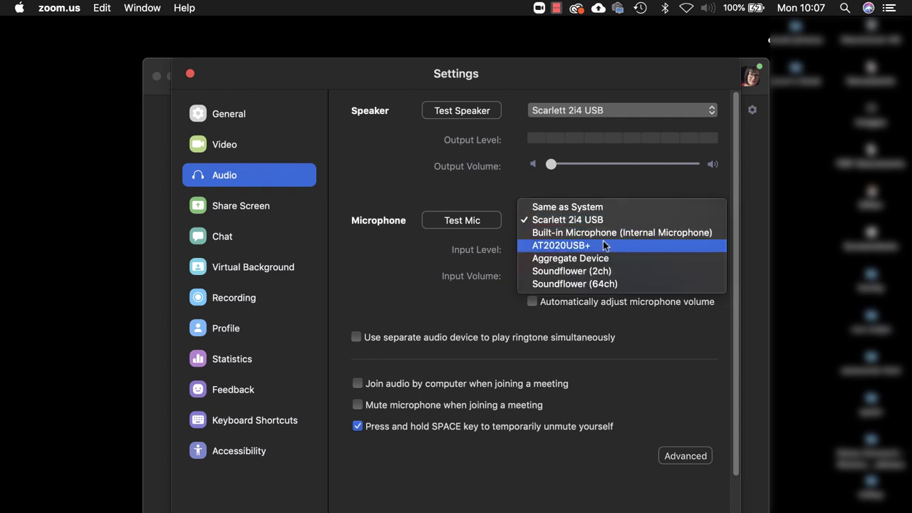
{"action": "left_click", "coordinate": [599, 245]}
{"action": "left_click", "coordinate": [710, 113]}
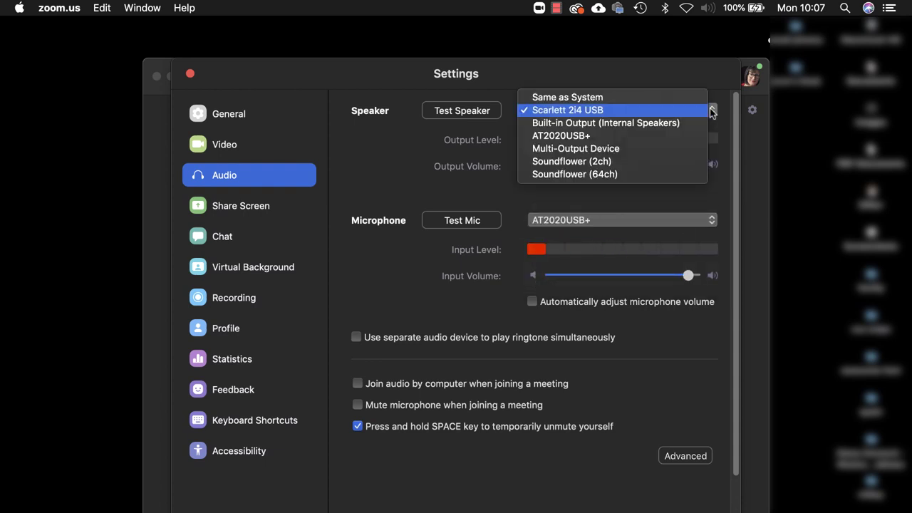
{"action": "left_click", "coordinate": [607, 137]}
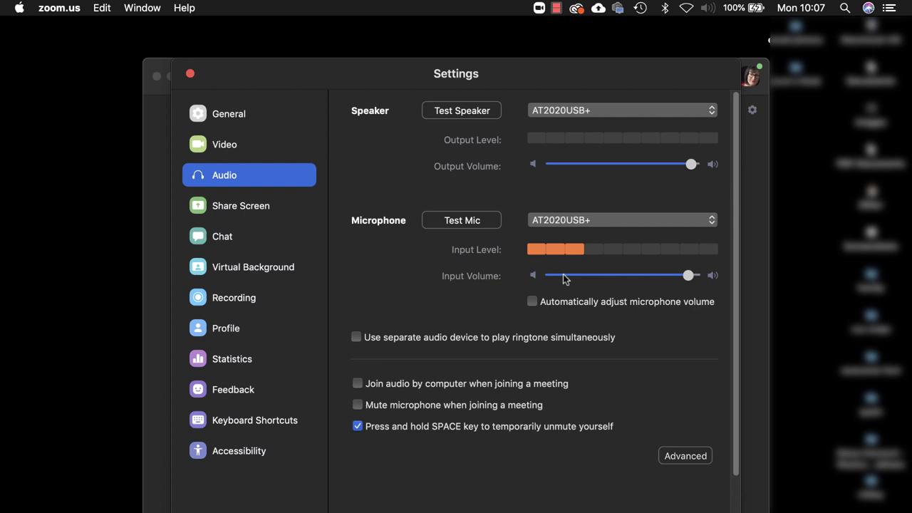
Adjust the AT2020USB+ levels, with the microphone input volume near maximum and the speaker output volume slightly below maximum.
{"action": "left_click", "coordinate": [663, 275]}
{"action": "mouse_move", "coordinate": [663, 276]}
{"action": "left_mouse_down"}
{"action": "mouse_move", "coordinate": [643, 277]}
{"action": "mouse_move", "coordinate": [690, 276]}
{"action": "mouse_move", "coordinate": [650, 277]}
{"action": "left_mouse_up"}
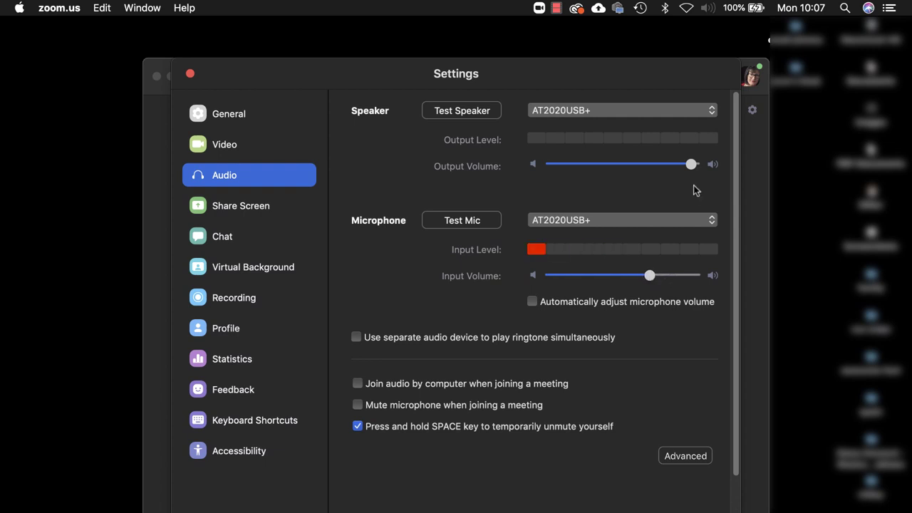
{"action": "mouse_move", "coordinate": [691, 164]}
{"action": "left_mouse_down"}
{"action": "mouse_move", "coordinate": [674, 165]}
{"action": "mouse_move", "coordinate": [694, 165]}
{"action": "left_mouse_up"}
{"action": "left_click_drag", "start_coordinate": [650, 276], "coordinate": [683, 276]}
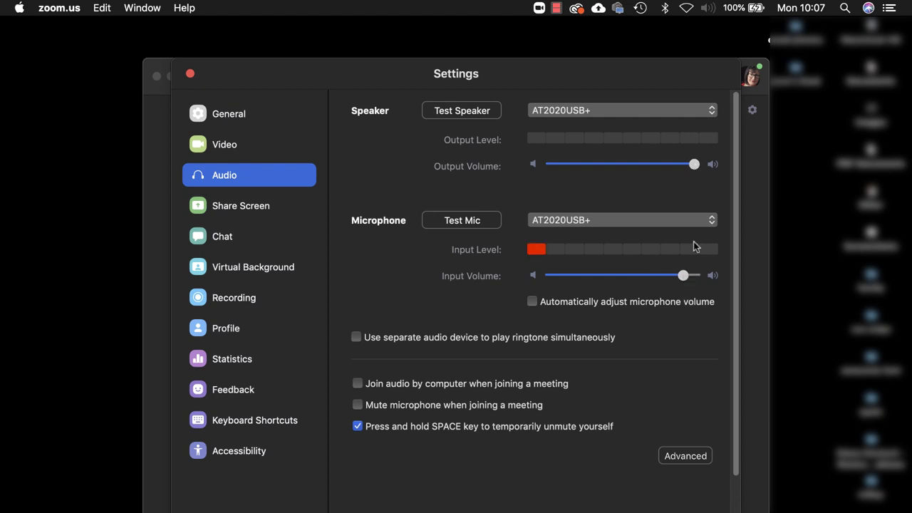
{"action": "mouse_move", "coordinate": [694, 164]}
{"action": "left_mouse_down"}
{"action": "mouse_move", "coordinate": [671, 165]}
{"action": "mouse_move", "coordinate": [684, 165]}
{"action": "left_mouse_up"}
{"action": "left_click_drag", "start_coordinate": [686, 278], "coordinate": [696, 276]}
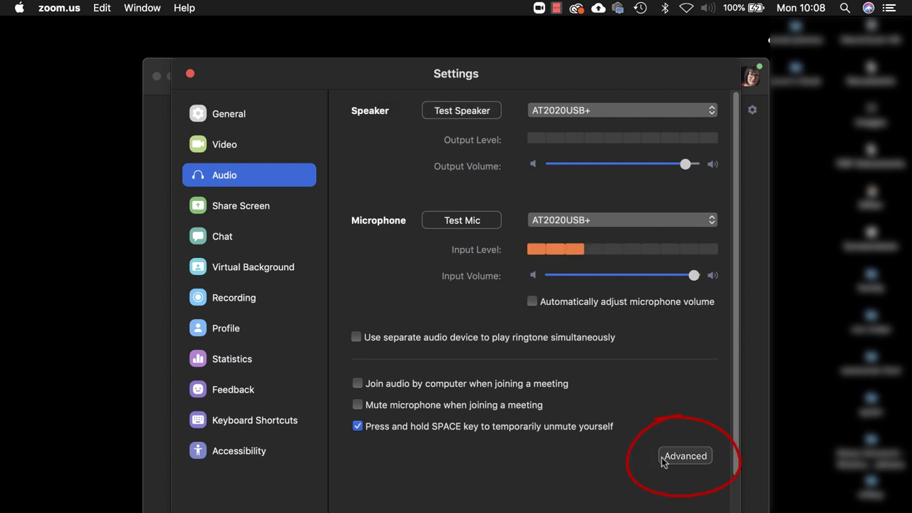
In the advanced audio settings, enable the in-meeting option to "Enable Original Sound" from microphone.
{"action": "left_click", "coordinate": [684, 456]}
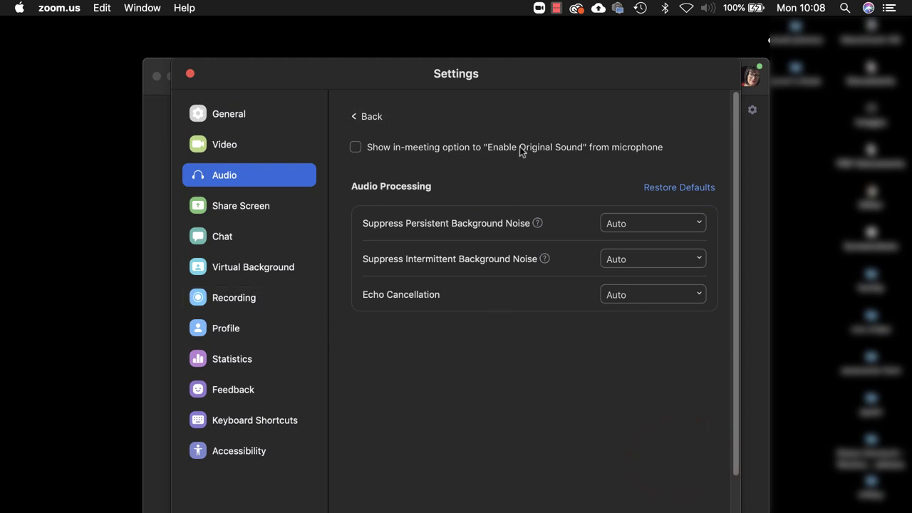
{"action": "left_click", "coordinate": [355, 151]}
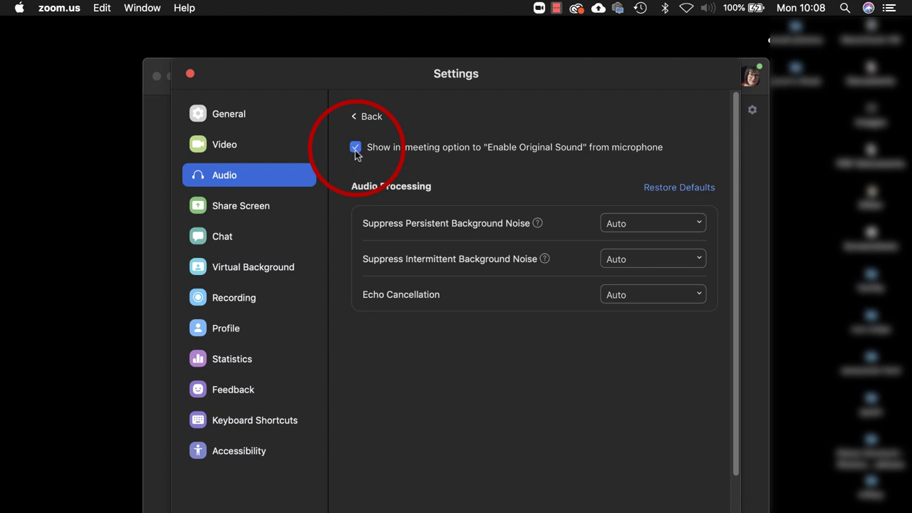
{"action": "mouse_move", "coordinate": [436, 158]}
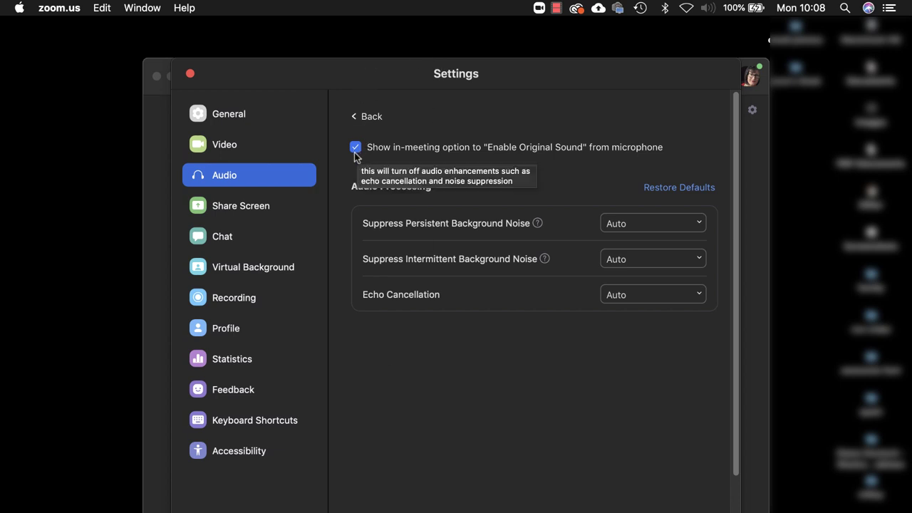
Set both persistent and intermittent background noise suppression to Disable and close the settings.
{"action": "left_click", "coordinate": [699, 224]}
{"action": "left_click", "coordinate": [635, 315]}
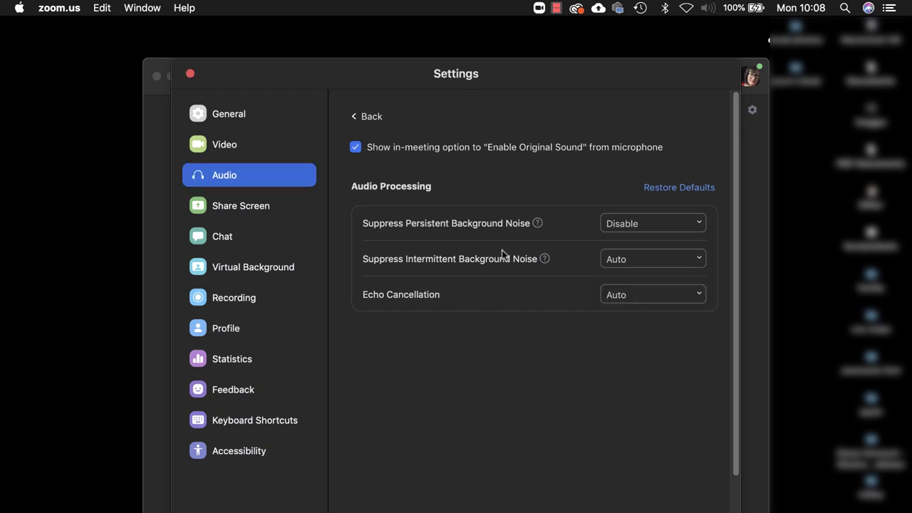
{"action": "left_click", "coordinate": [704, 261]}
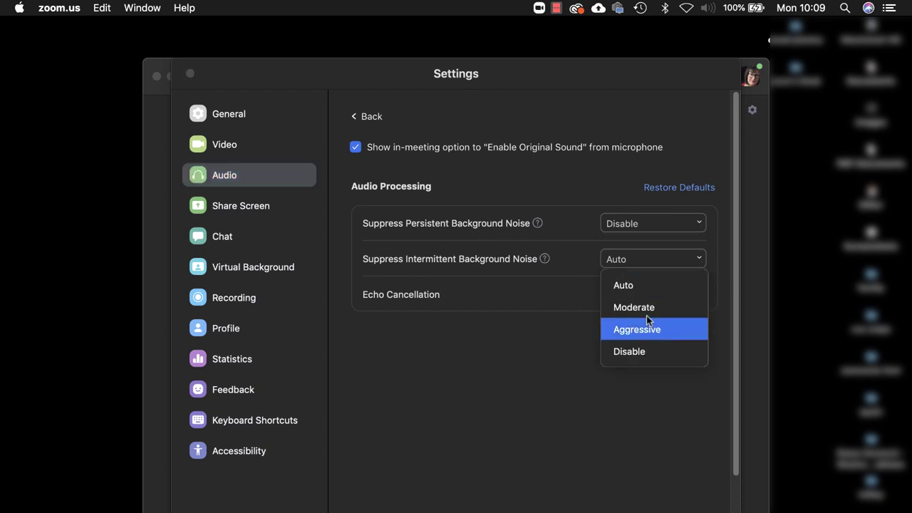
{"action": "left_click", "coordinate": [639, 352]}
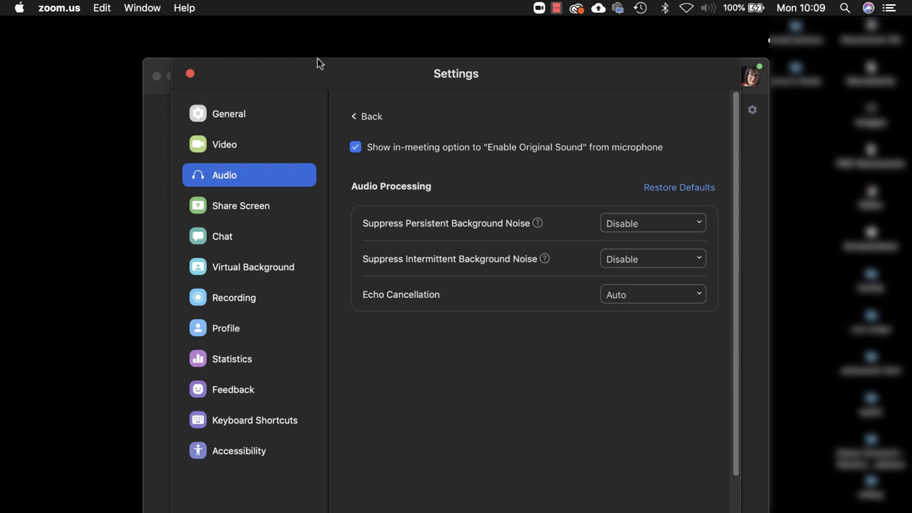
{"action": "left_click", "coordinate": [189, 76]}
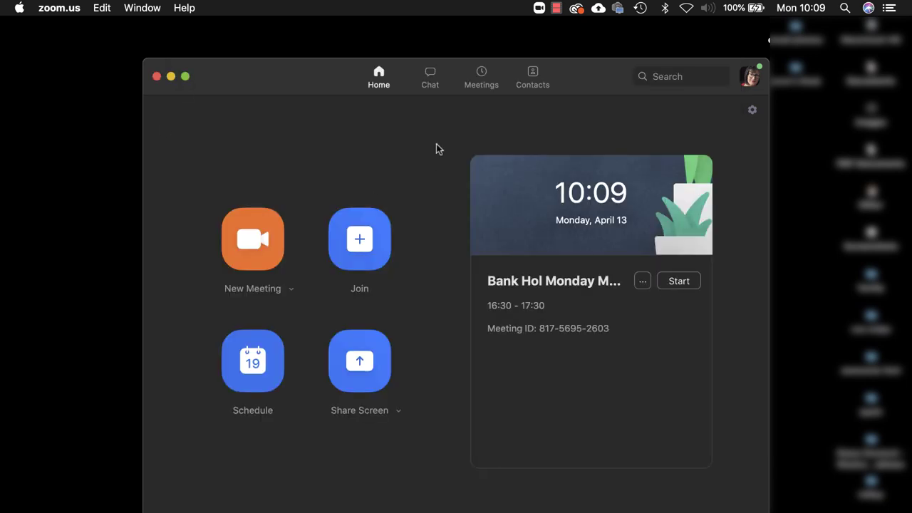
Start a new meeting with computer audio and check which microphone is set to always use original sound.
{"action": "left_click", "coordinate": [266, 235]}
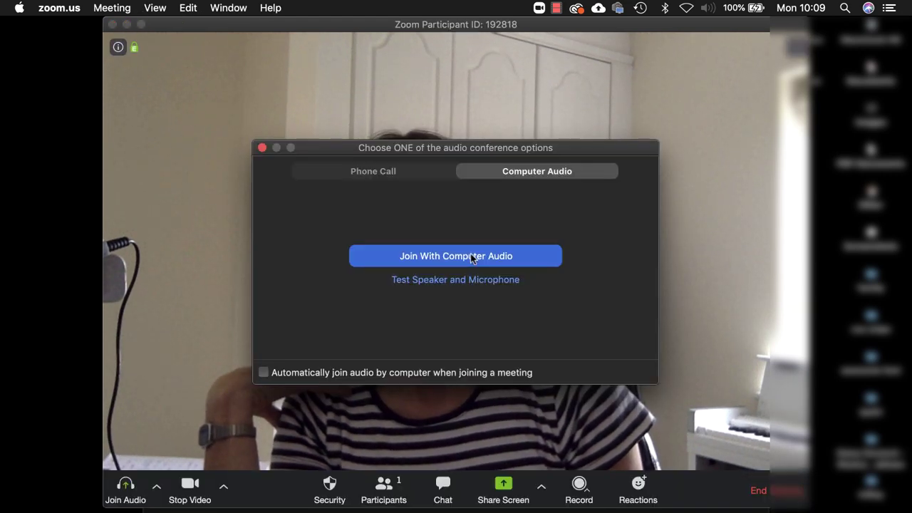
{"action": "left_click", "coordinate": [472, 256]}
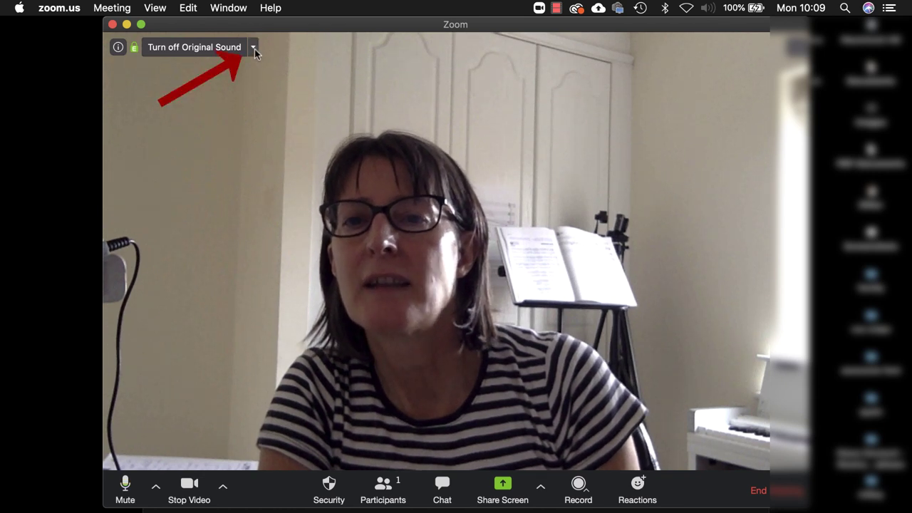
{"action": "left_click", "coordinate": [254, 48]}
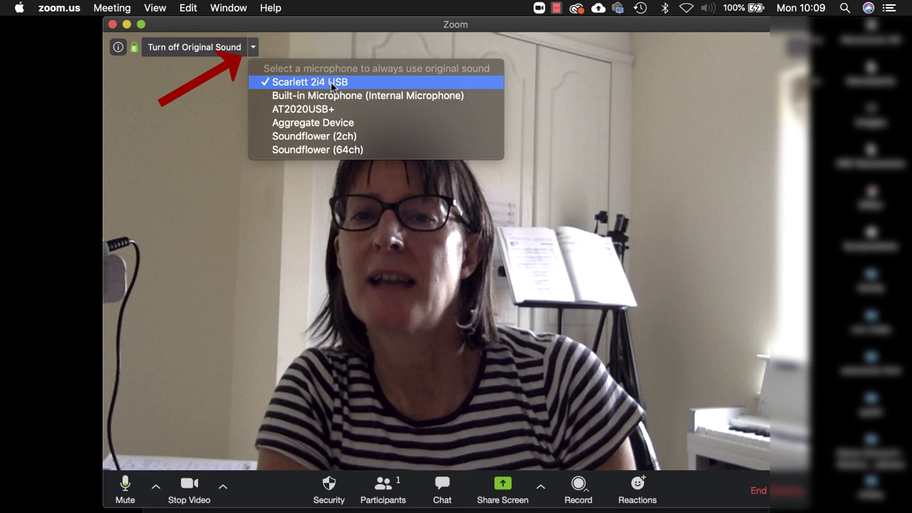
{"action": "left_click", "coordinate": [254, 49]}
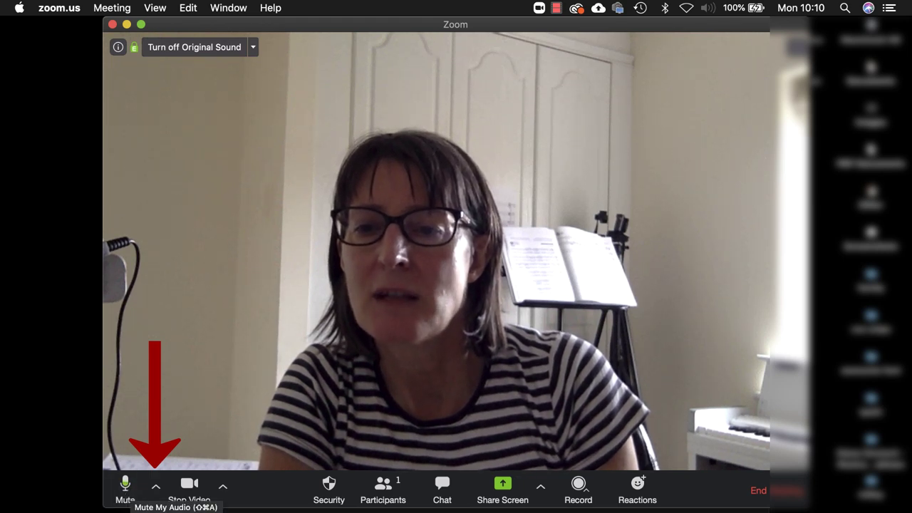
Review the audio settings from within the meeting, including the speaker and microphone devices, and close them.
{"action": "left_click", "coordinate": [155, 489]}
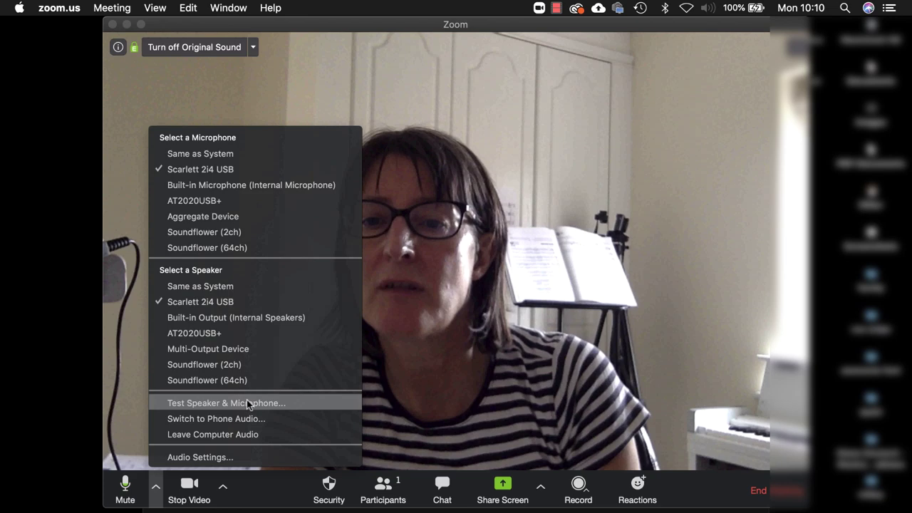
{"action": "left_click", "coordinate": [203, 457]}
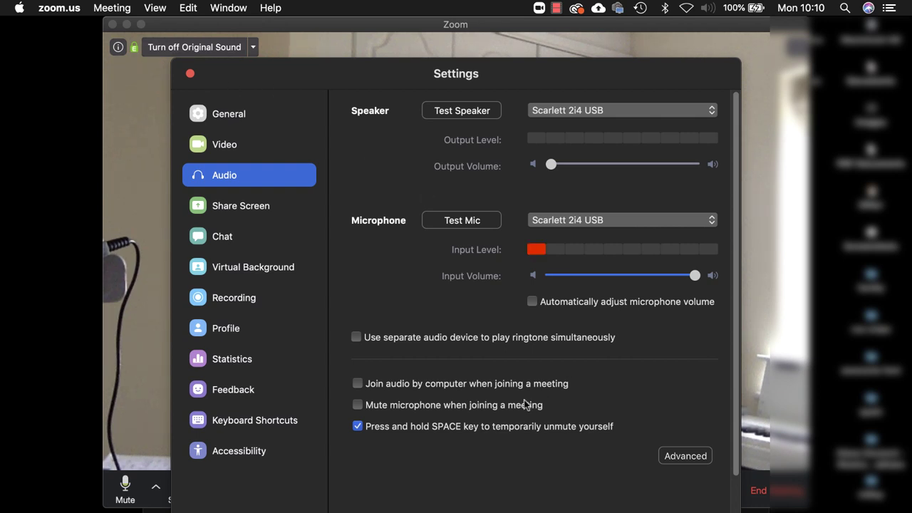
{"action": "left_click", "coordinate": [191, 74]}
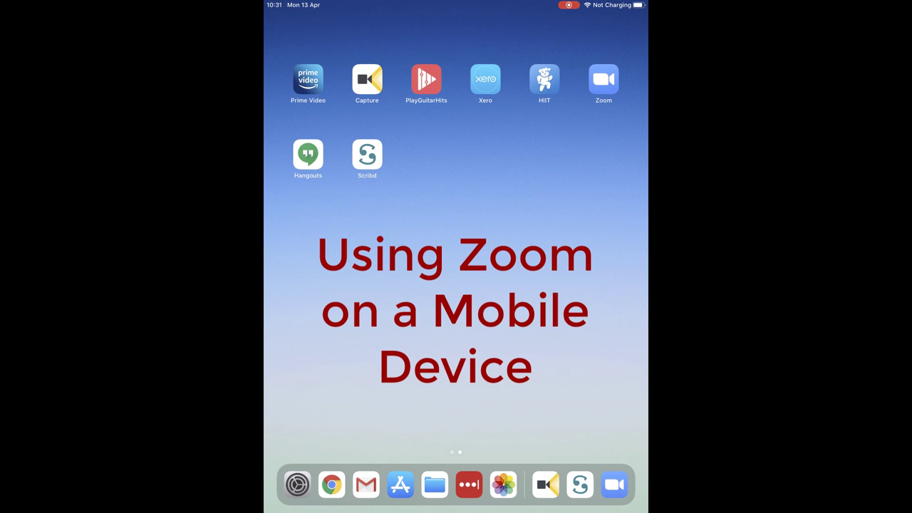
In the Zoom app on the mobile device, turn on Use Original Sound in the meeting settings.
{"action": "left_click", "coordinate": [604, 78]}
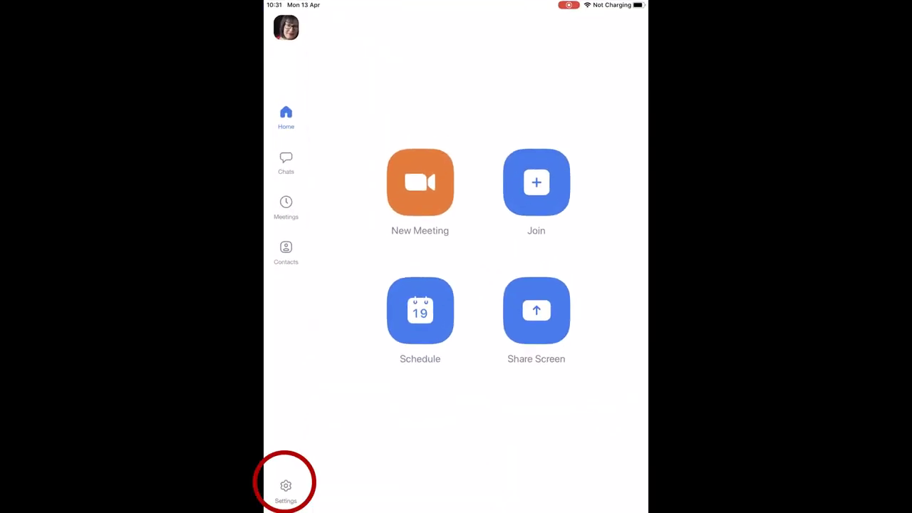
{"action": "left_click", "coordinate": [286, 487]}
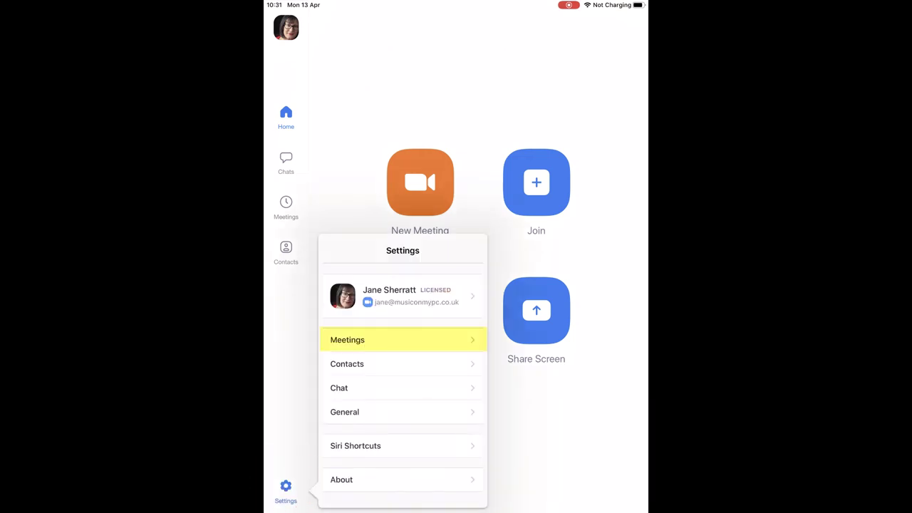
{"action": "left_click", "coordinate": [347, 340]}
{"action": "scroll", "coordinate": [404, 384], "scroll_direction": "down", "scroll_amount": 3}
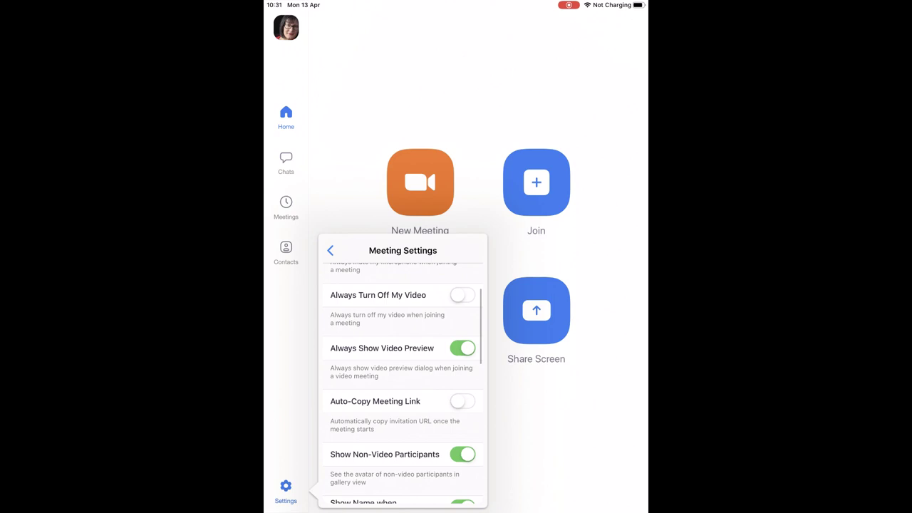
{"action": "scroll", "coordinate": [404, 383], "scroll_direction": "down", "scroll_amount": 5}
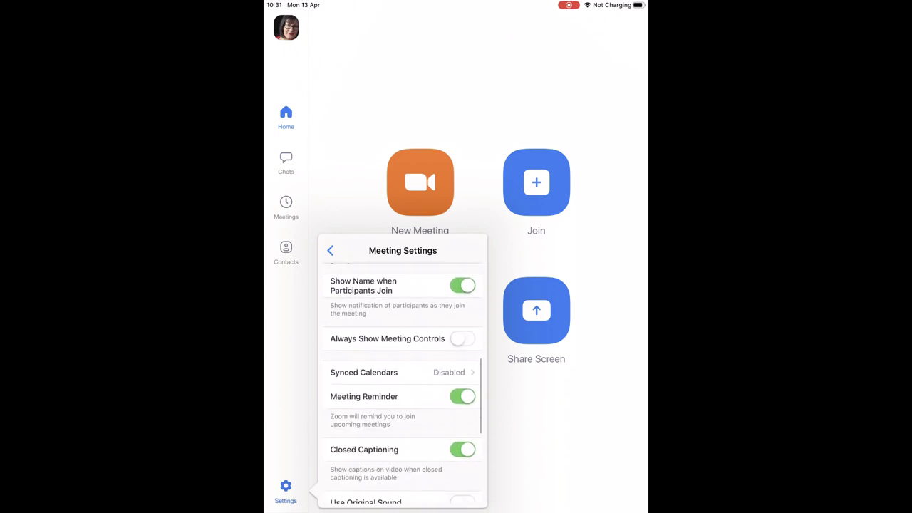
{"action": "scroll", "coordinate": [404, 383], "scroll_direction": "down", "scroll_amount": 3}
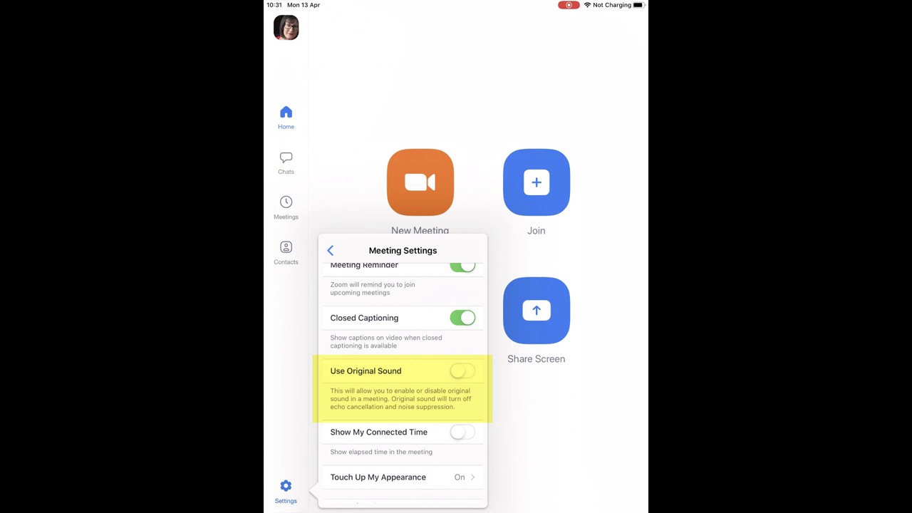
{"action": "left_click", "coordinate": [462, 370]}
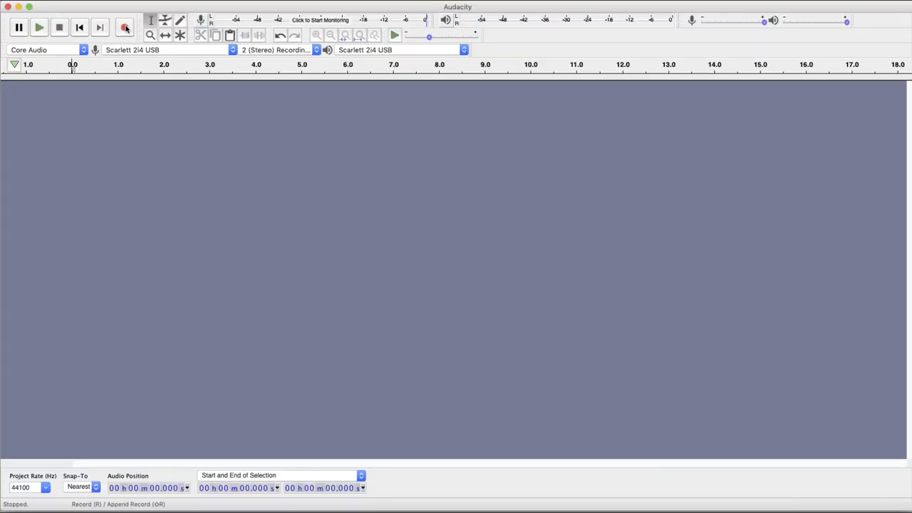
In Audacity, record about 24 seconds of stereo voice audio from the Scarlett 2i4 USB and stop the recording.
{"action": "key", "text": "r"}
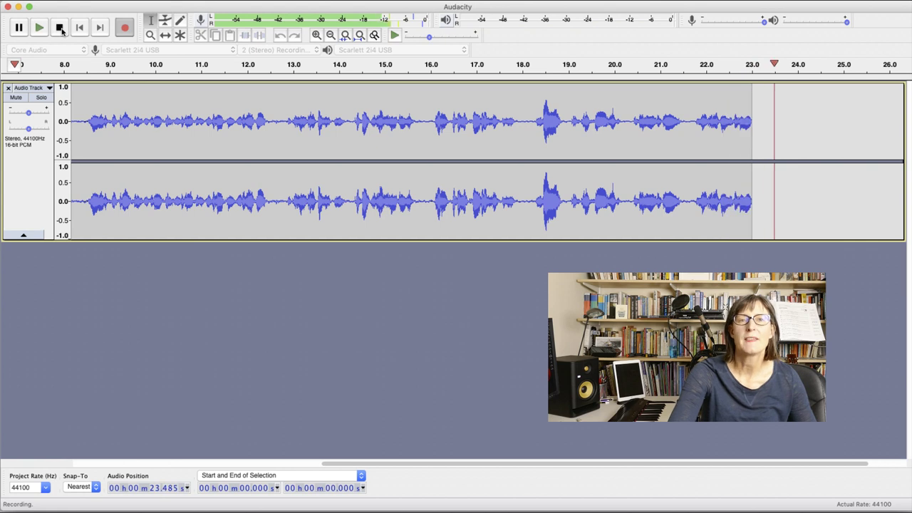
{"action": "left_click", "coordinate": [60, 29]}
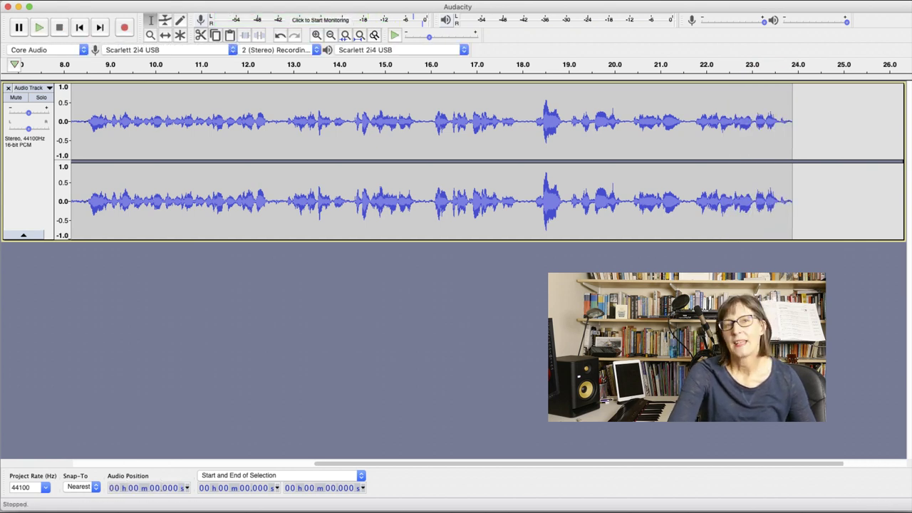
{"action": "left_click", "coordinate": [776, 7]}
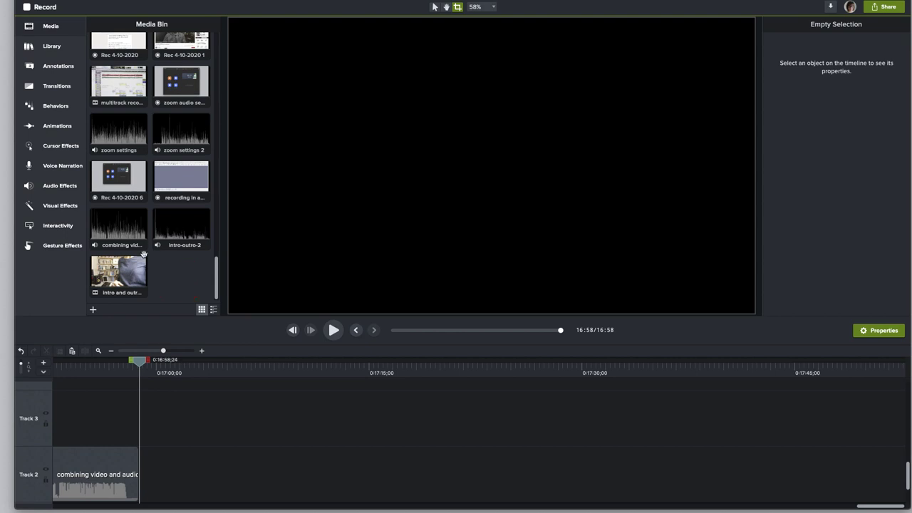
In Camtasia, add the intro and outro 2 video and the intro-outro-2 audio to the timeline at the playhead.
{"action": "right_click", "coordinate": [126, 270]}
{"action": "left_click", "coordinate": [135, 277]}
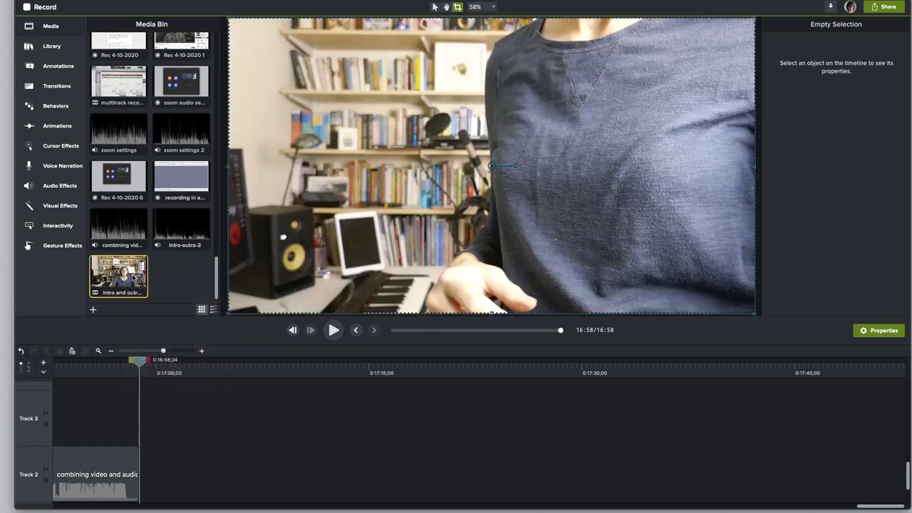
{"action": "right_click", "coordinate": [182, 225]}
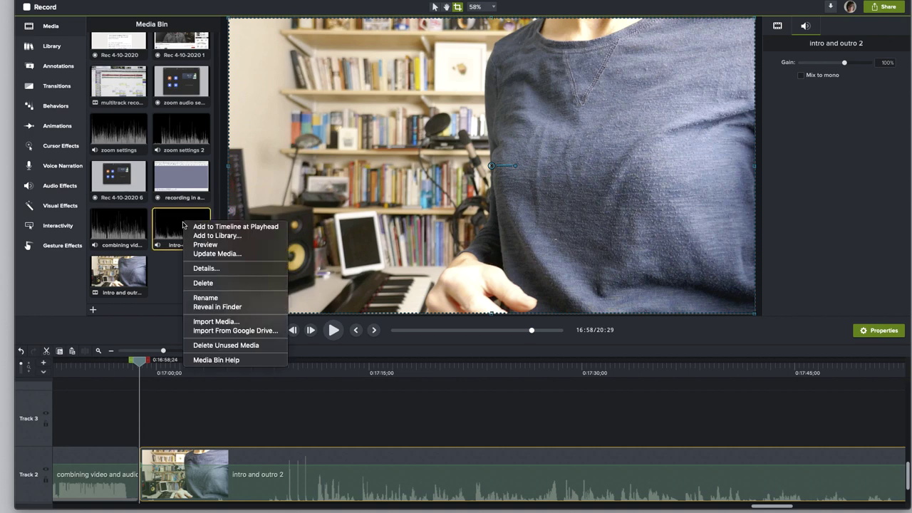
{"action": "left_click", "coordinate": [194, 227]}
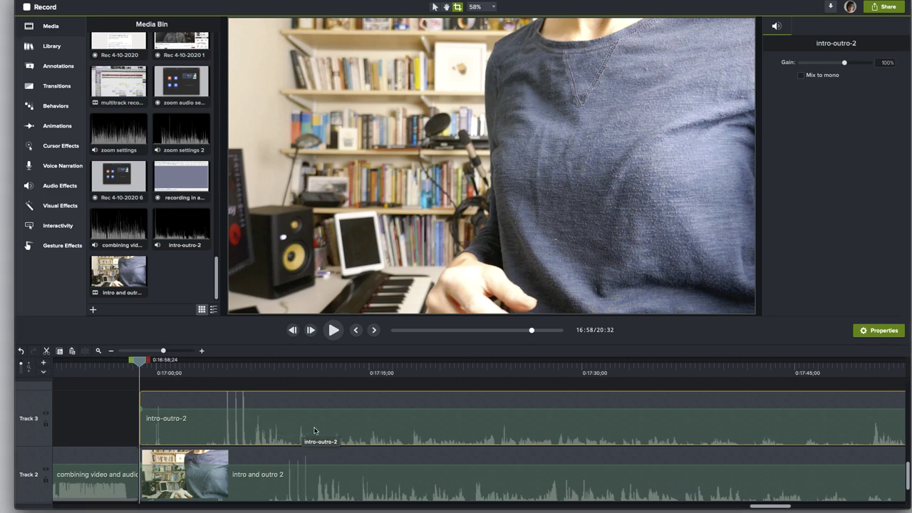
Shift the intro-outro-2 audio so its three sharp peaks line up with the video's, and silence the video clip's own audio.
{"action": "left_click_drag", "start_coordinate": [263, 430], "coordinate": [324, 430]}
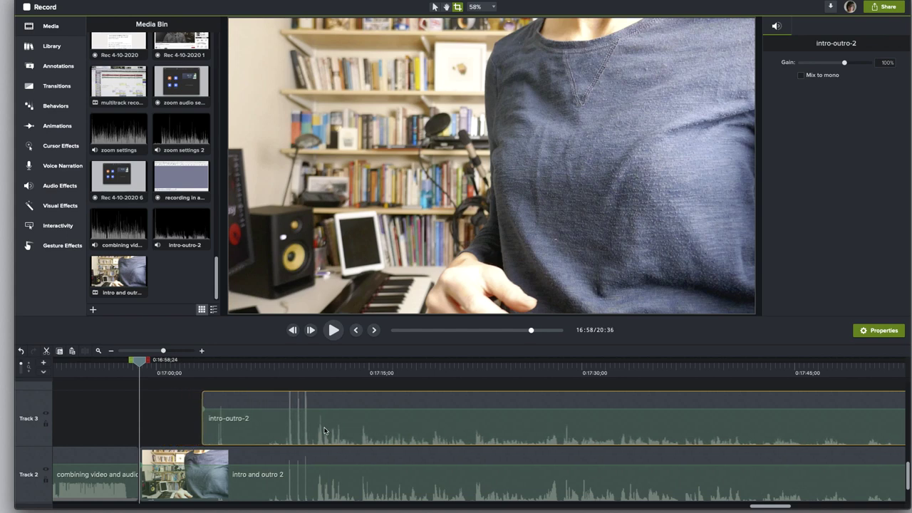
{"action": "left_click", "coordinate": [264, 367]}
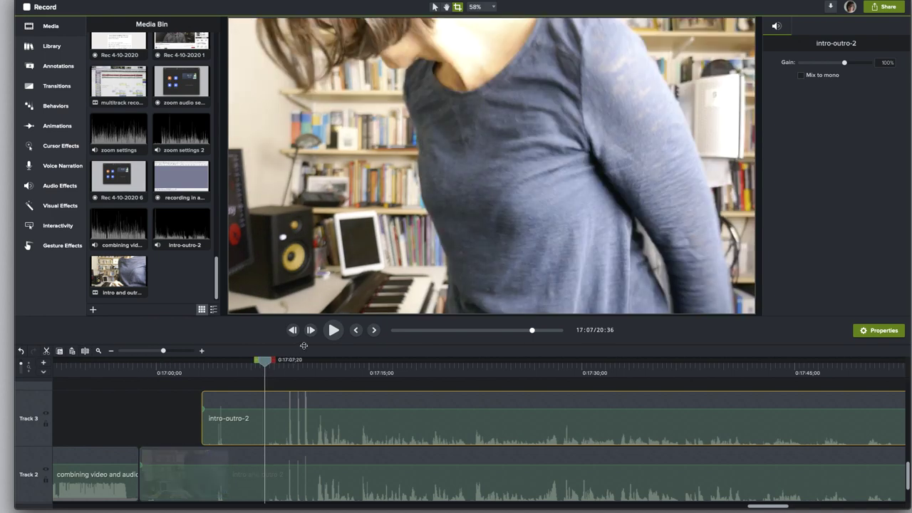
{"action": "left_click", "coordinate": [334, 331]}
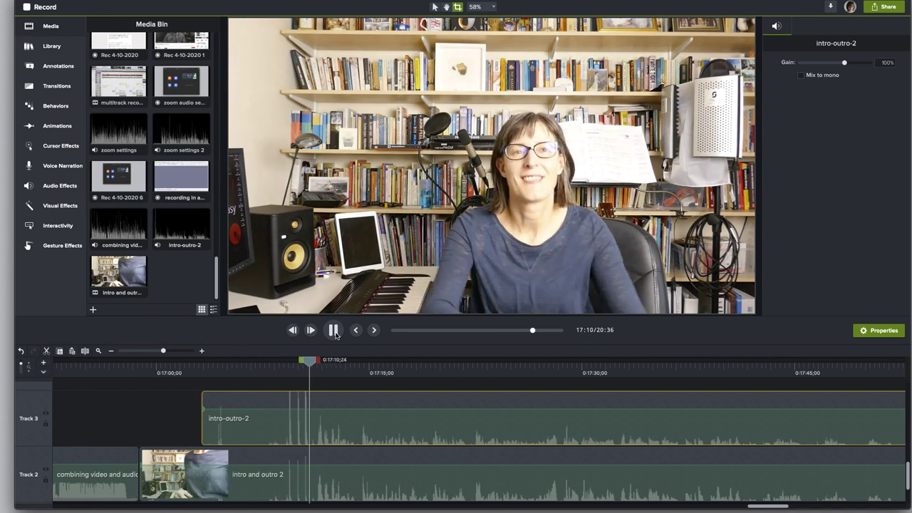
{"action": "right_click", "coordinate": [410, 483]}
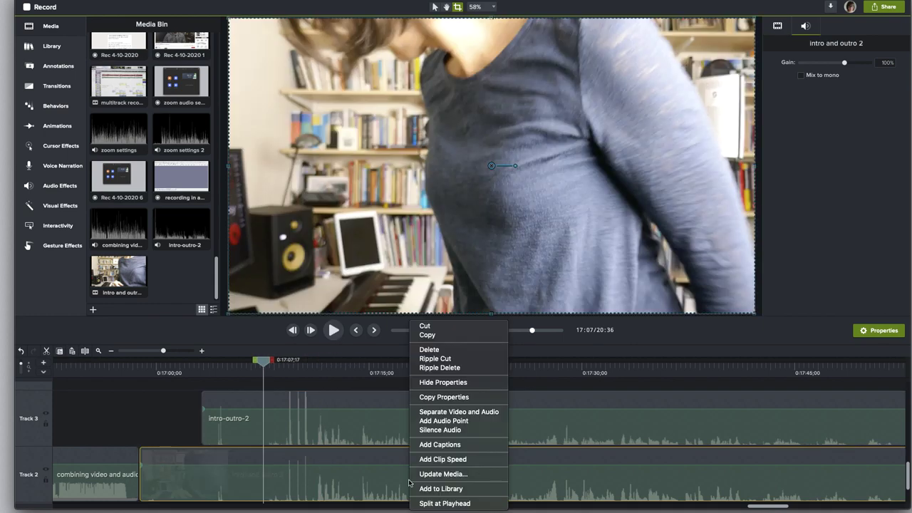
{"action": "left_click", "coordinate": [426, 431]}
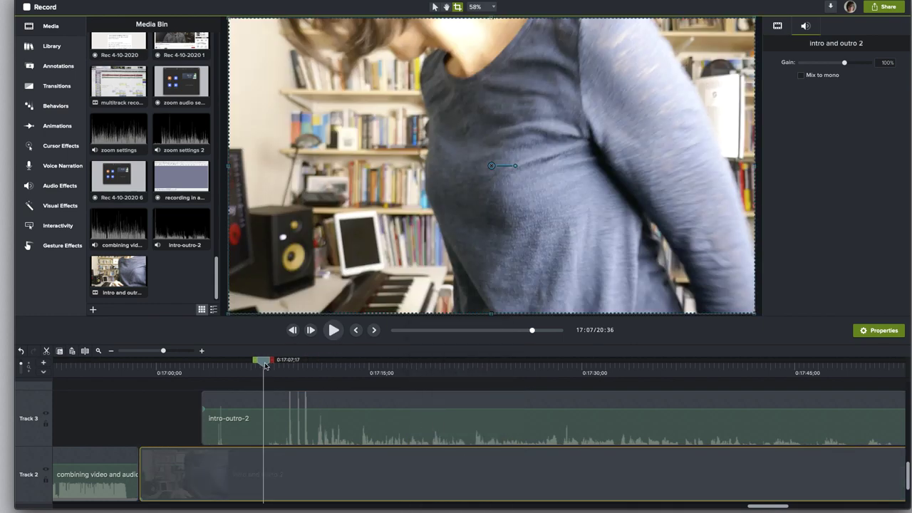
Split both the intro-outro-2 audio and the intro and outro 2 video at 0:17:11;05, just after the sync peaks.
{"action": "left_click_drag", "start_coordinate": [265, 364], "coordinate": [316, 363]}
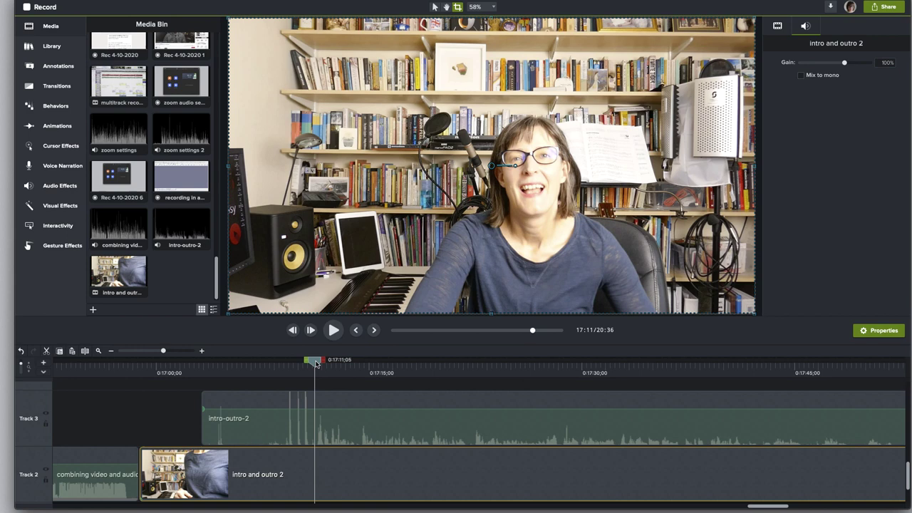
{"action": "right_click", "coordinate": [314, 428]}
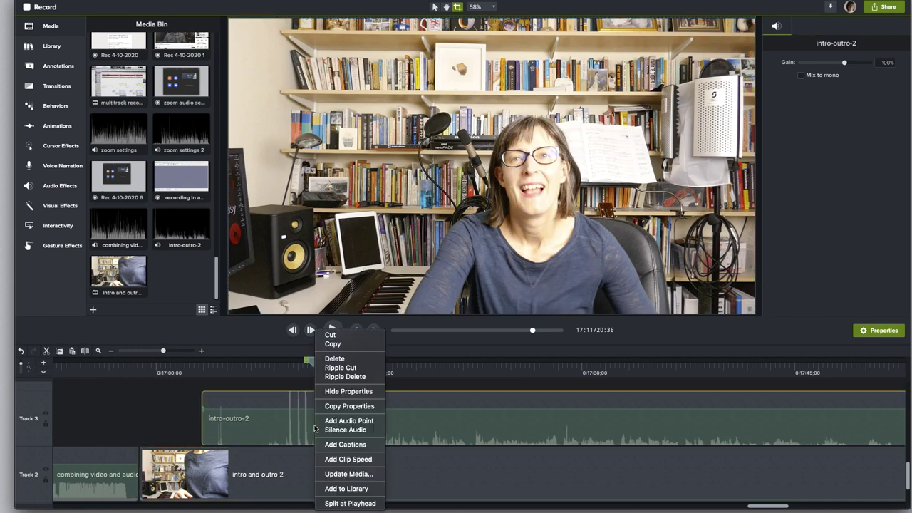
{"action": "left_click", "coordinate": [350, 503]}
{"action": "right_click", "coordinate": [318, 478]}
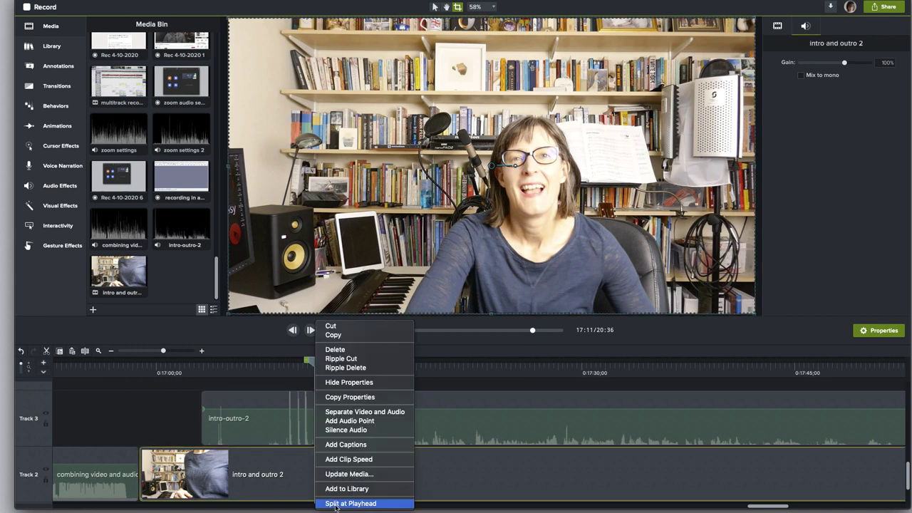
{"action": "left_click", "coordinate": [335, 504]}
Delete the audio and video segments that precede the split.
{"action": "left_click", "coordinate": [265, 425]}
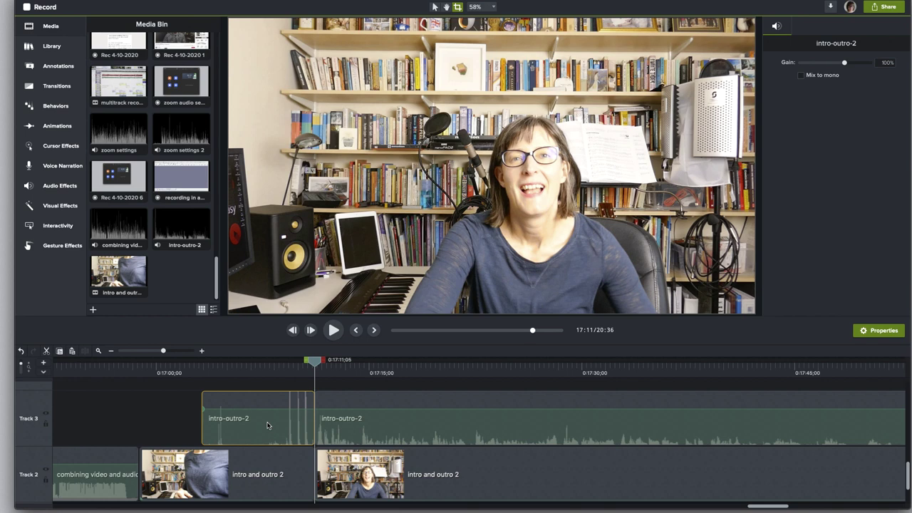
{"action": "left_click", "coordinate": [272, 468], "text": "super"}
{"action": "key", "text": "Delete"}
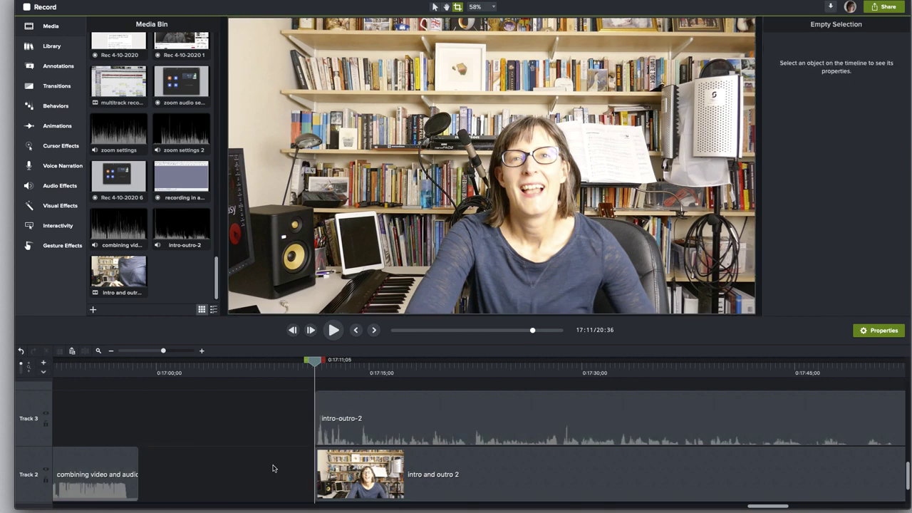
Group the remaining intro-outro-2 audio with the intro and outro 2 video clip.
{"action": "left_click", "coordinate": [355, 420]}
{"action": "left_click", "coordinate": [455, 473], "text": "super"}
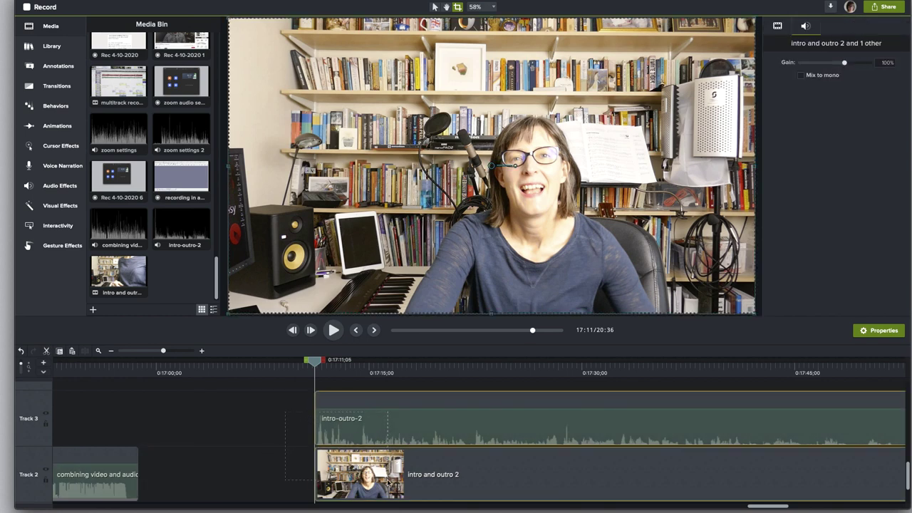
{"action": "right_click", "coordinate": [457, 467]}
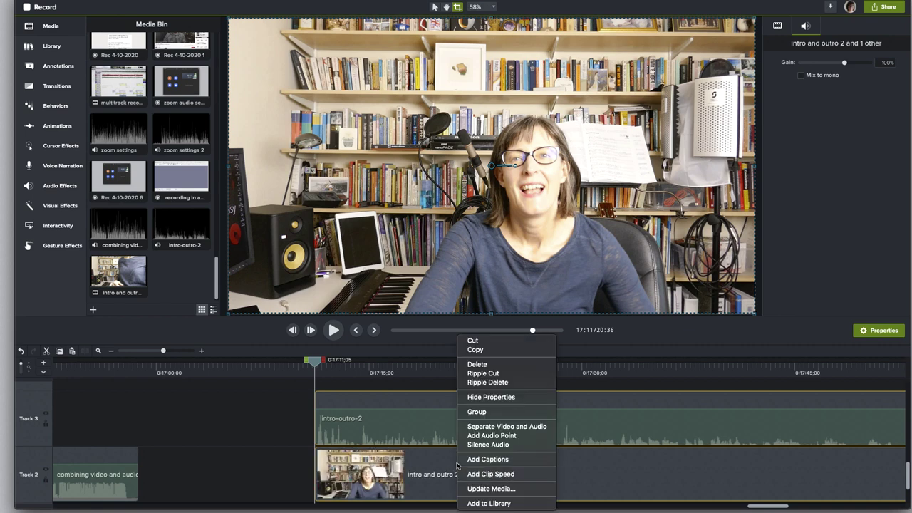
{"action": "left_click", "coordinate": [476, 412]}
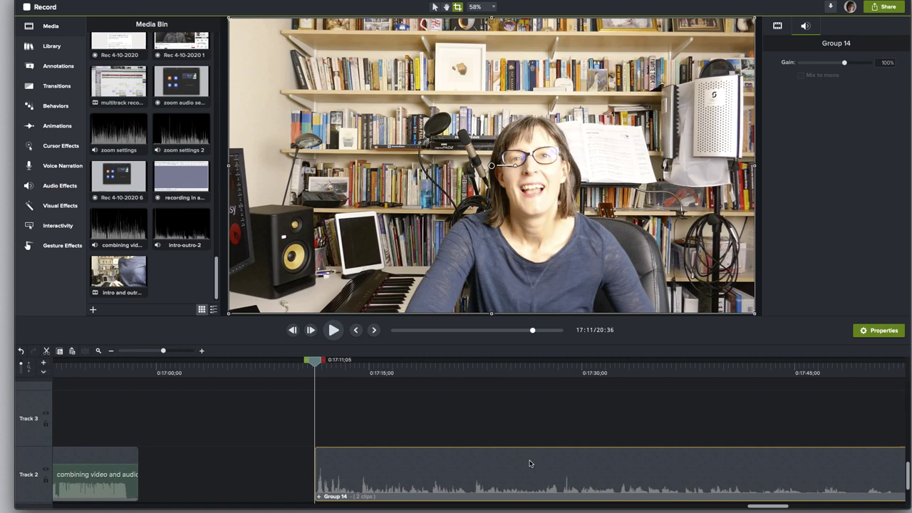
Move the grouped clip against the end of the preceding clip on Track 2 and play it from its start.
{"action": "left_click_drag", "start_coordinate": [530, 464], "coordinate": [362, 459]}
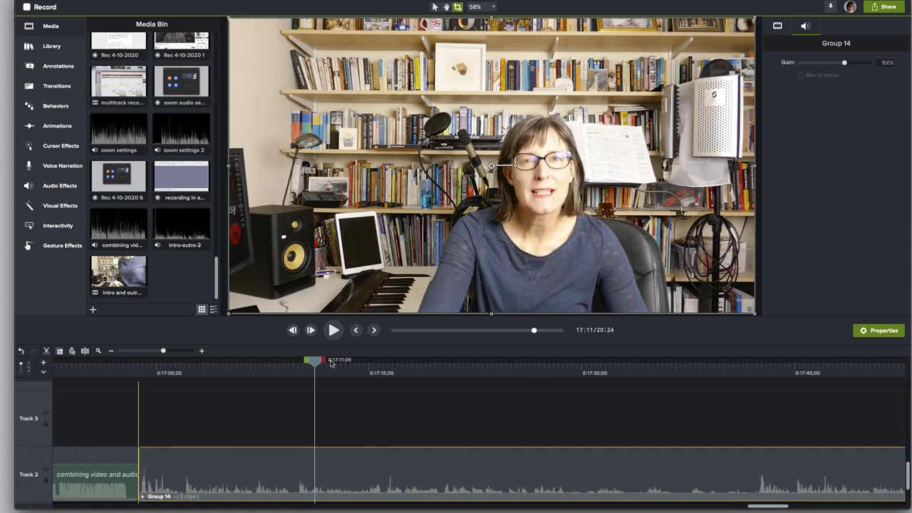
{"action": "left_click_drag", "start_coordinate": [315, 363], "coordinate": [142, 377]}
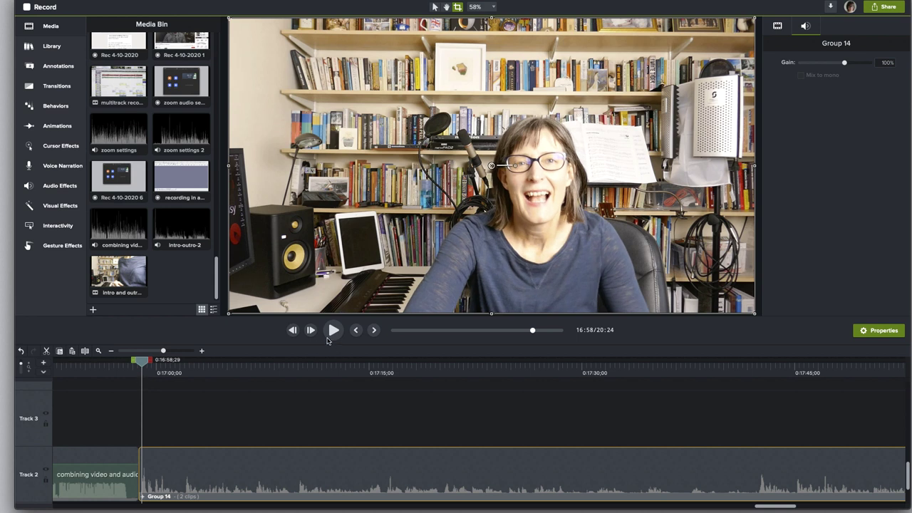
{"action": "left_click", "coordinate": [329, 335]}
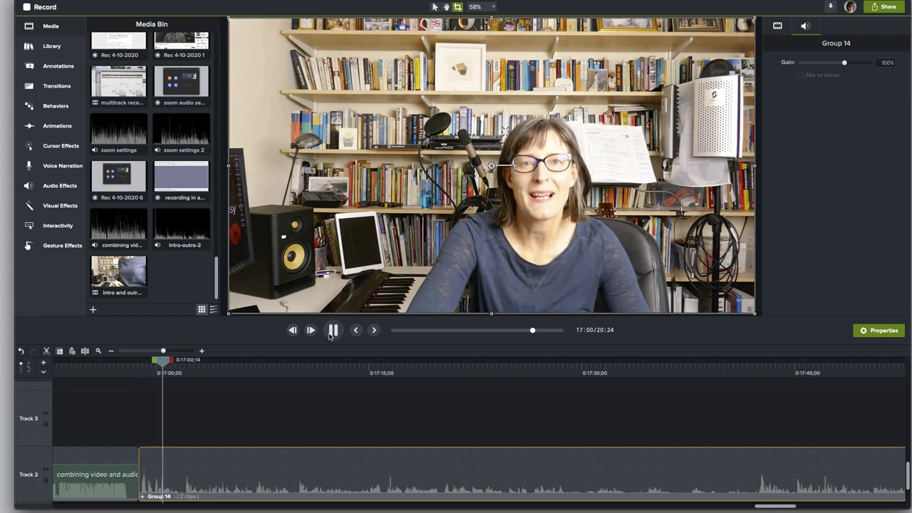